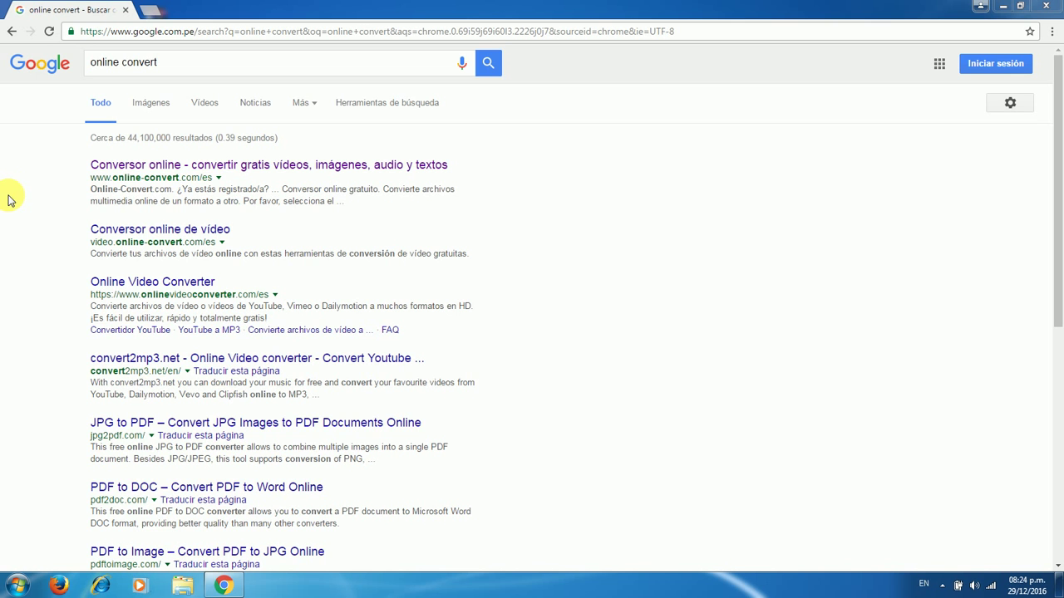
Step: Open online-convert.com/es from the 'online convert' Google results
left_click(154, 166)
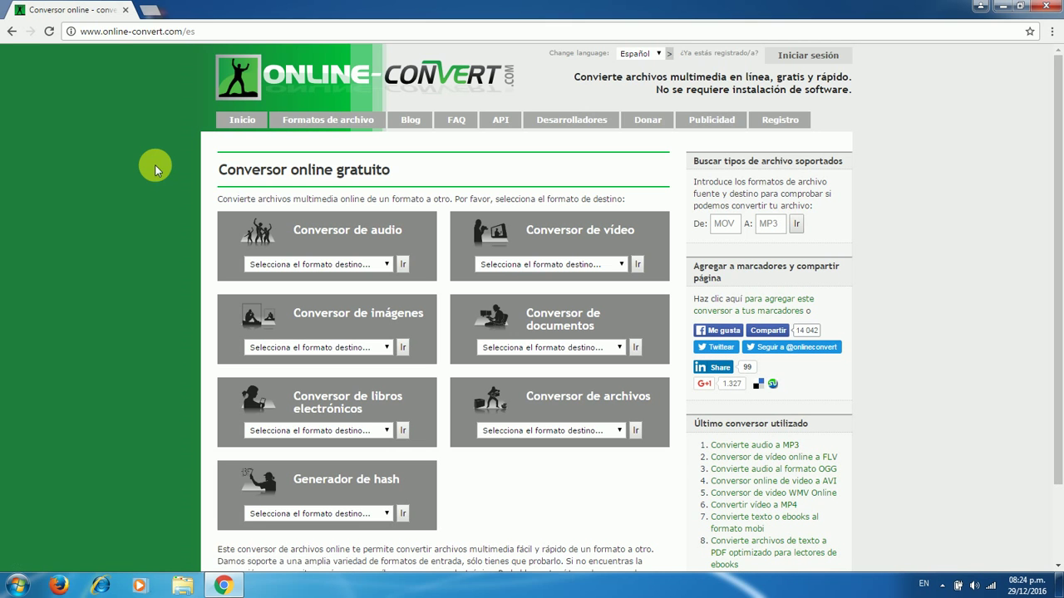
Step: Choose JPG as the image converter's target format on the Spanish Online-Convert homepage
left_click(79, 33)
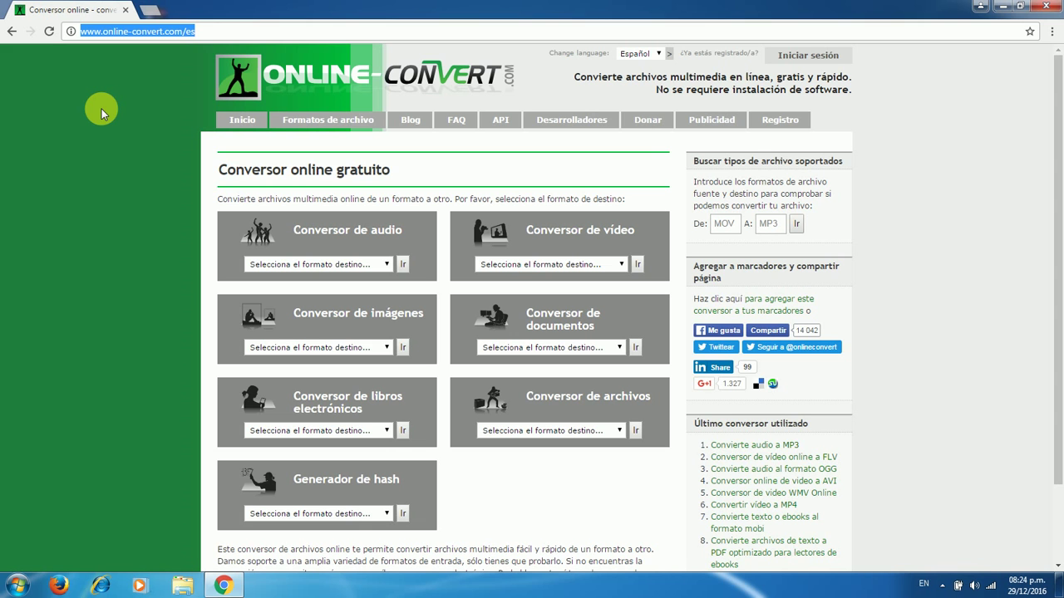
left_click(77, 248)
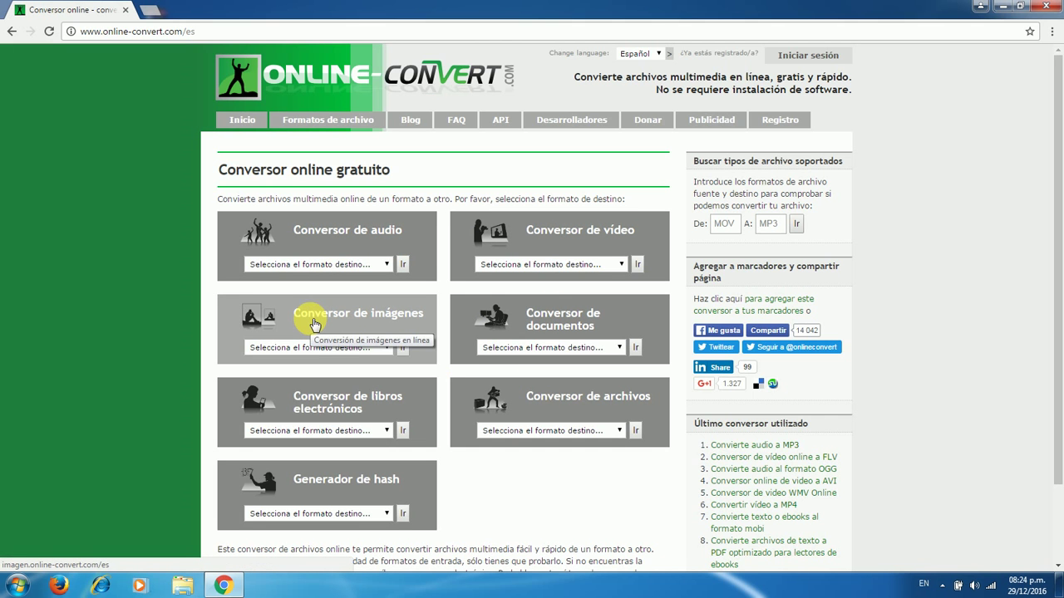
left_click(341, 349)
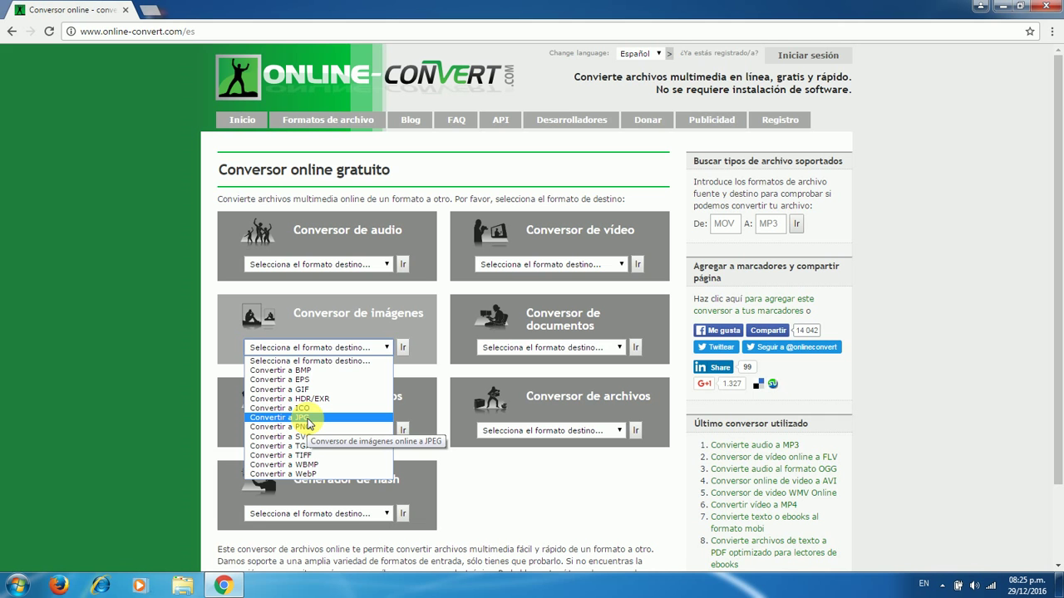
left_click(308, 420)
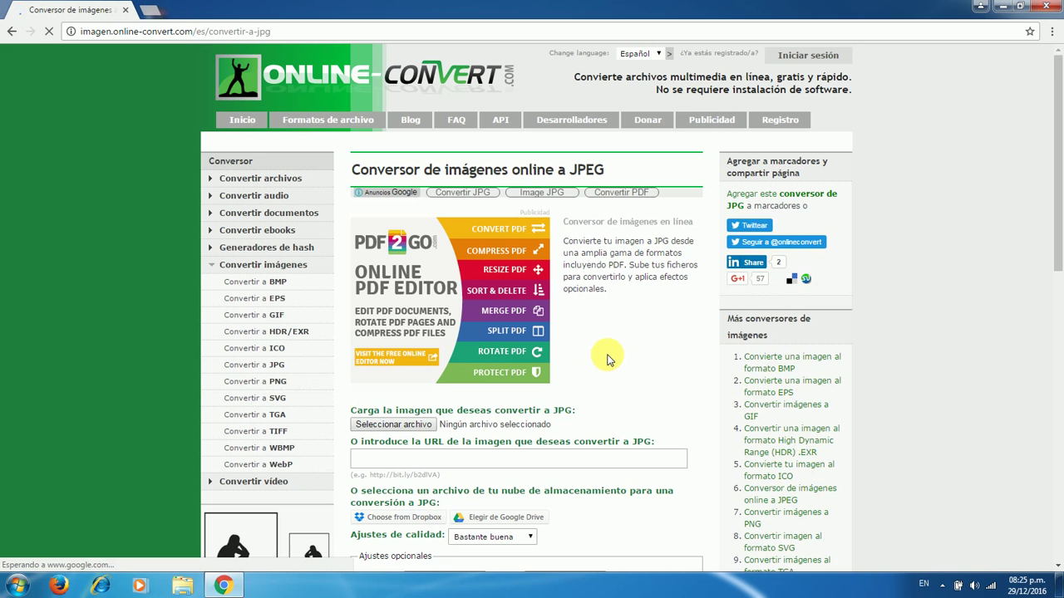
Step: Upload prueba.xlsx from the computer into the JPG converter
scroll(607, 359, "down", 1)
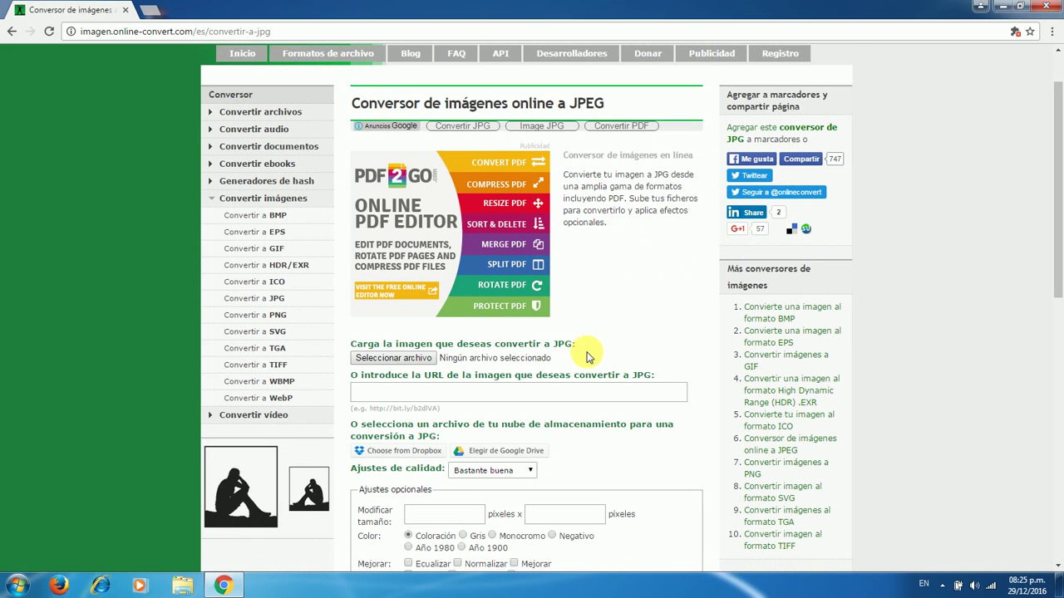
left_click(405, 363)
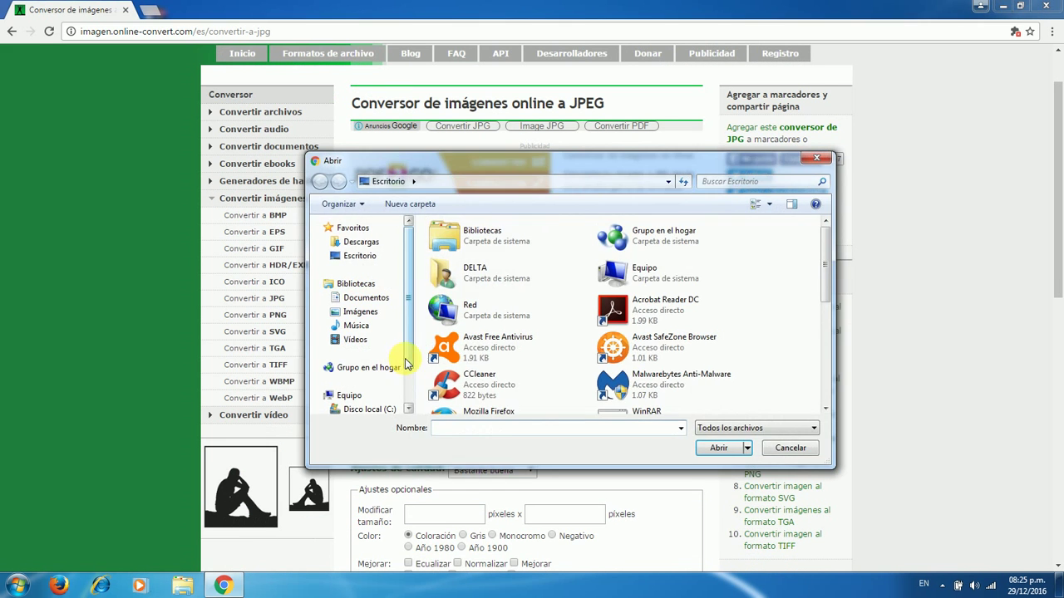
left_click_drag(823, 239, 827, 351)
double_click(683, 359)
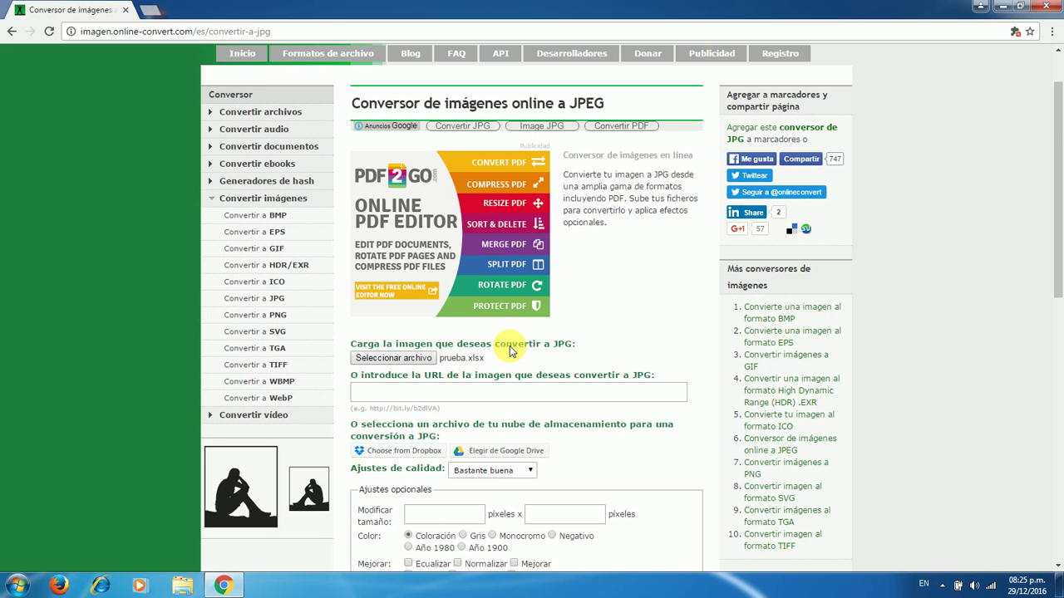
scroll(475, 347, "down", 2)
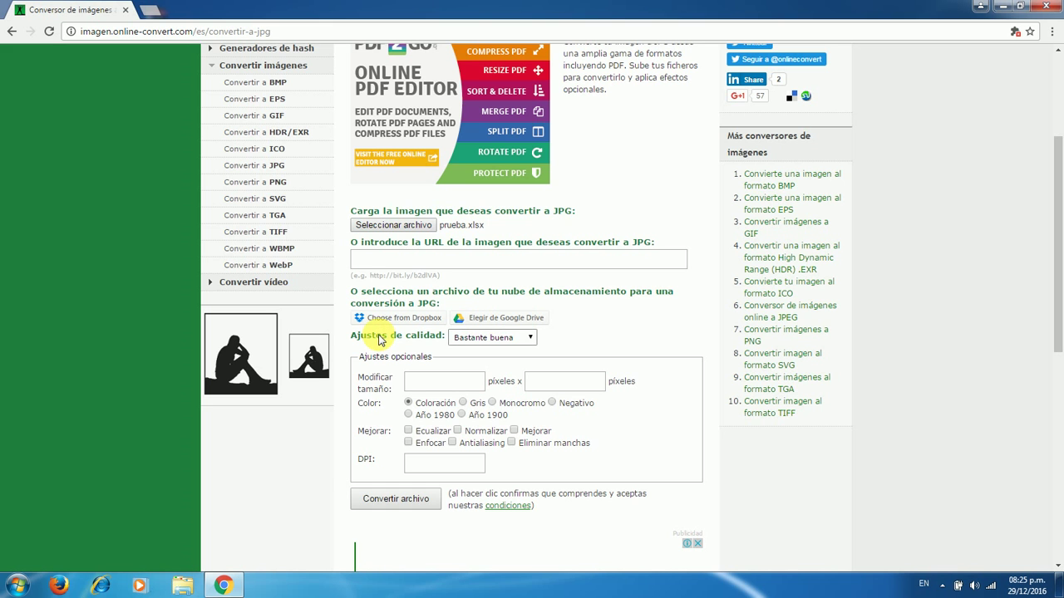
left_click(515, 339)
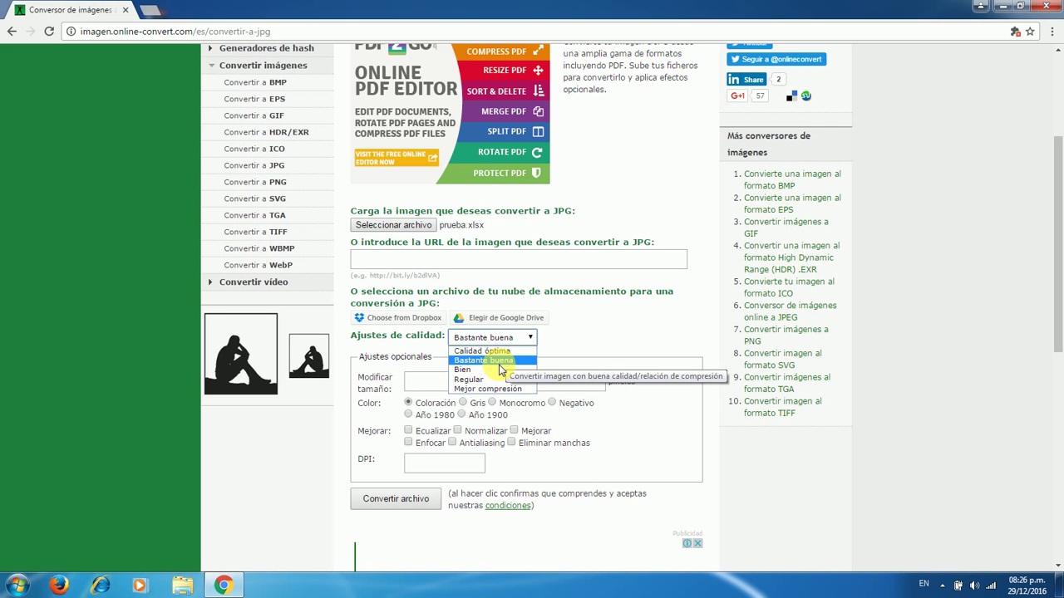
left_click(500, 364)
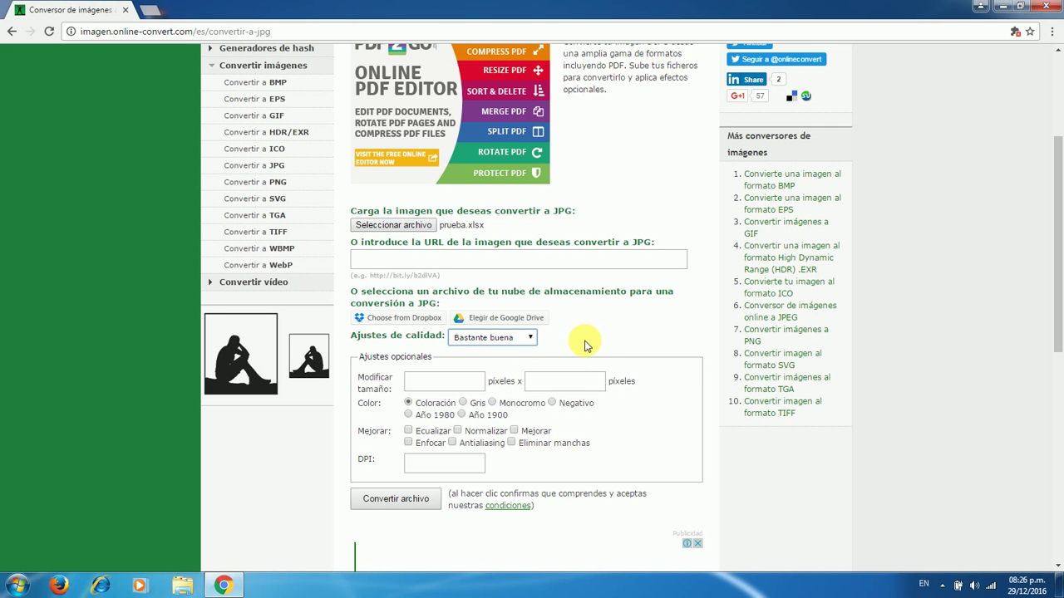
left_click(494, 336)
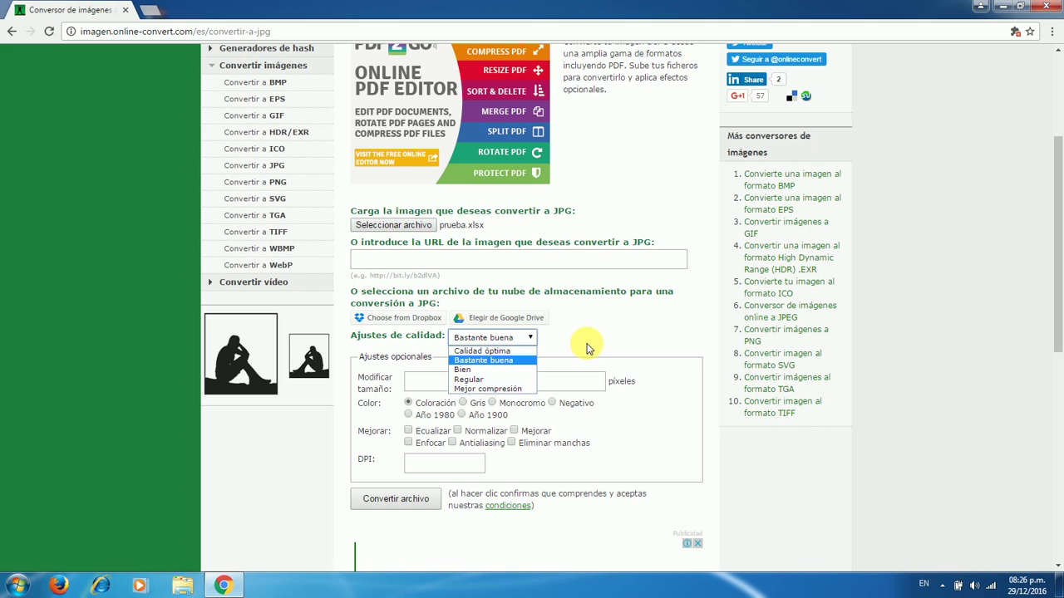
left_click(586, 347)
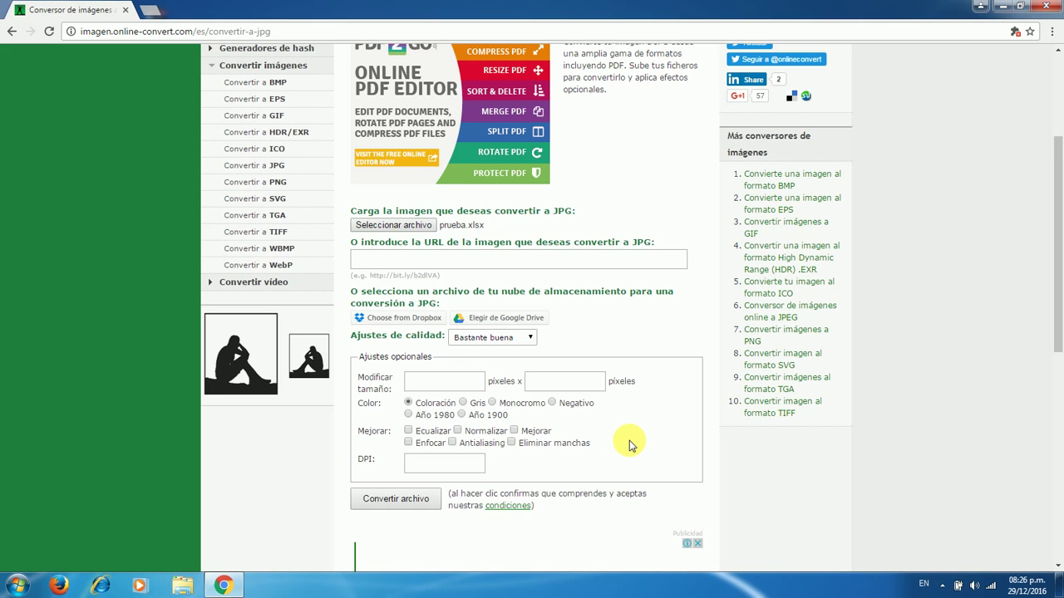
scroll(629, 446, "down", 1)
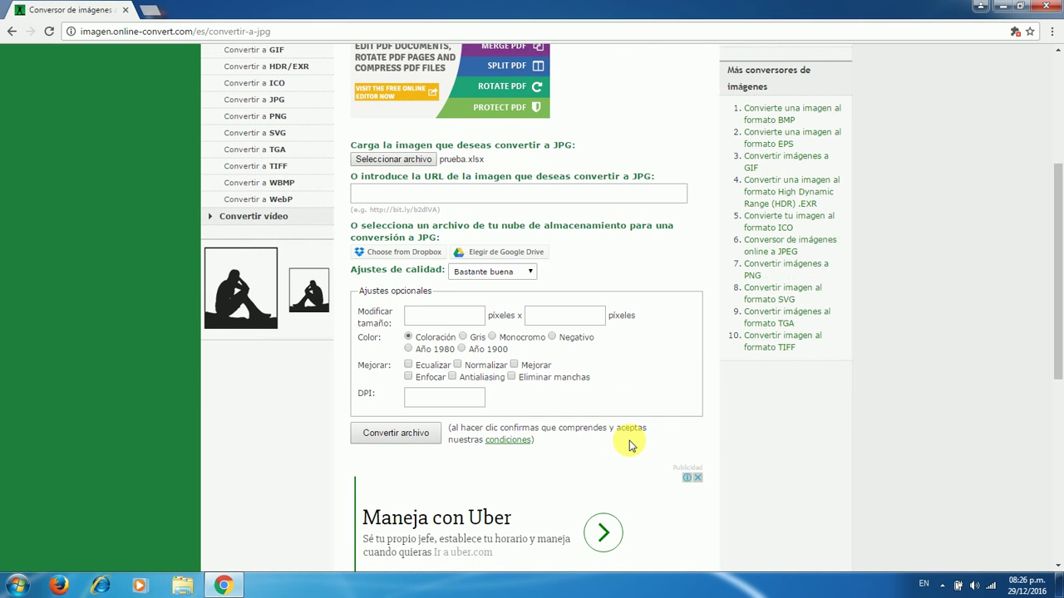
Step: Convert prueba.xlsx to JPG and drag the downloaded processed_file zip onto the desktop
left_click(393, 436)
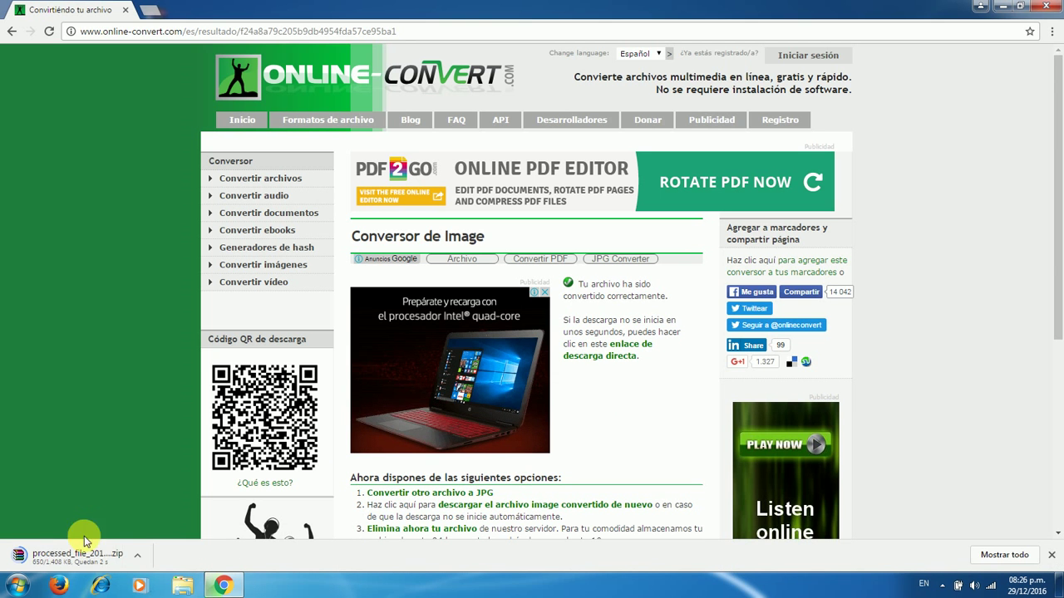
left_click(1027, 10)
mouse_move(427, 458)
left_mouse_down()
mouse_move(274, 366)
mouse_move(261, 290)
left_mouse_up()
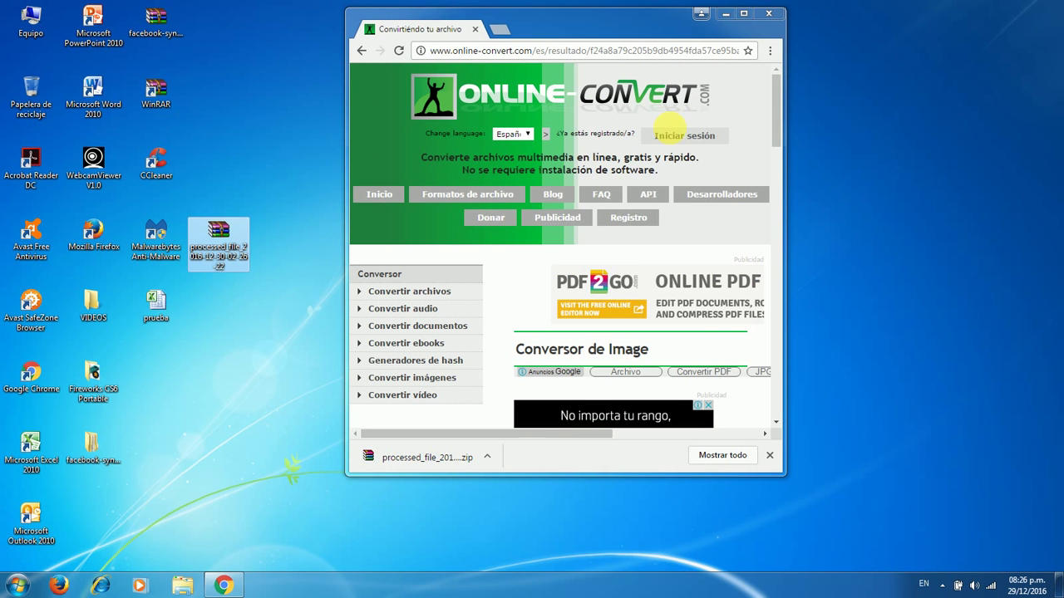
left_click(748, 16)
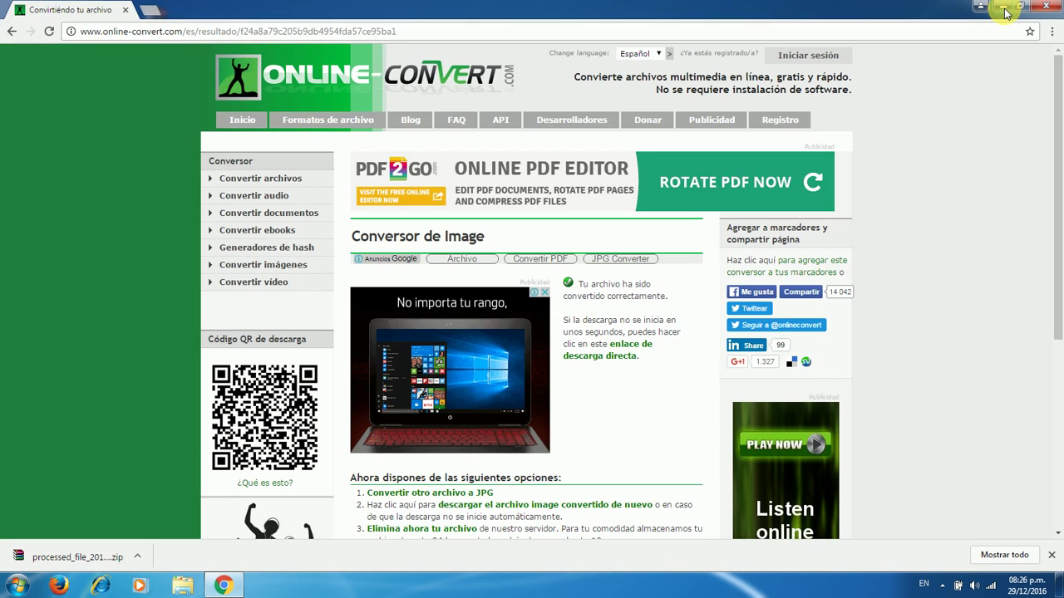
Step: Extract the processed_file zip with 'Extraer en processed_file' and open image ba2e1857fe94de33-0
left_click(1001, 6)
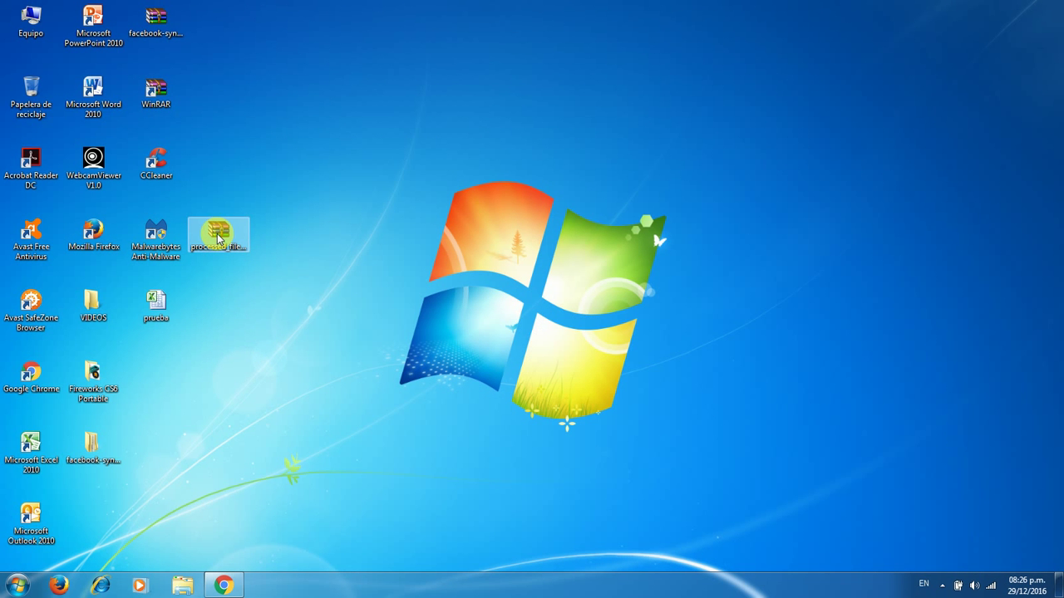
right_click(217, 239)
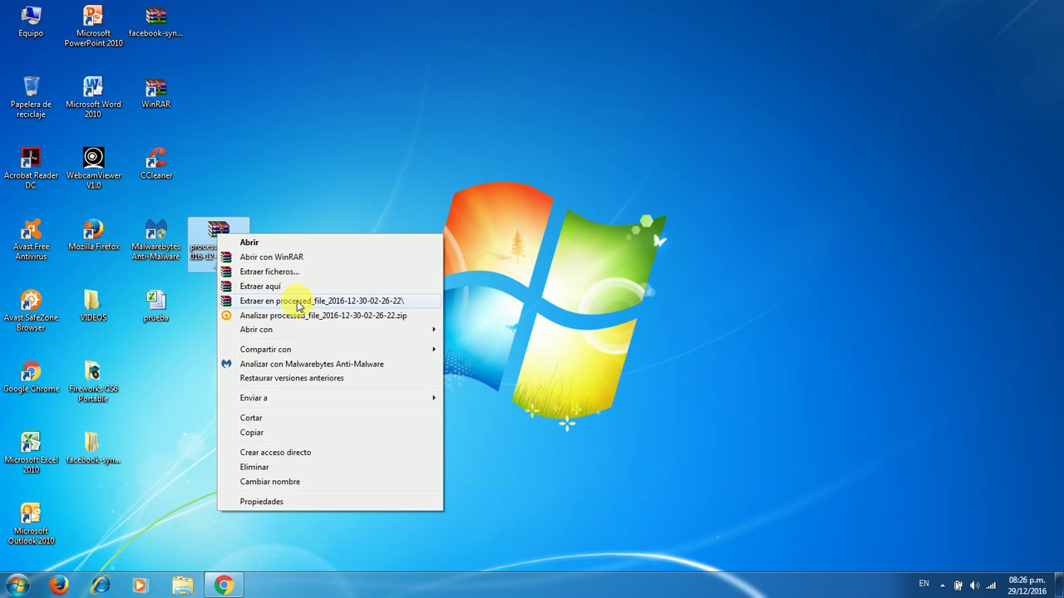
left_click(297, 302)
double_click(82, 540)
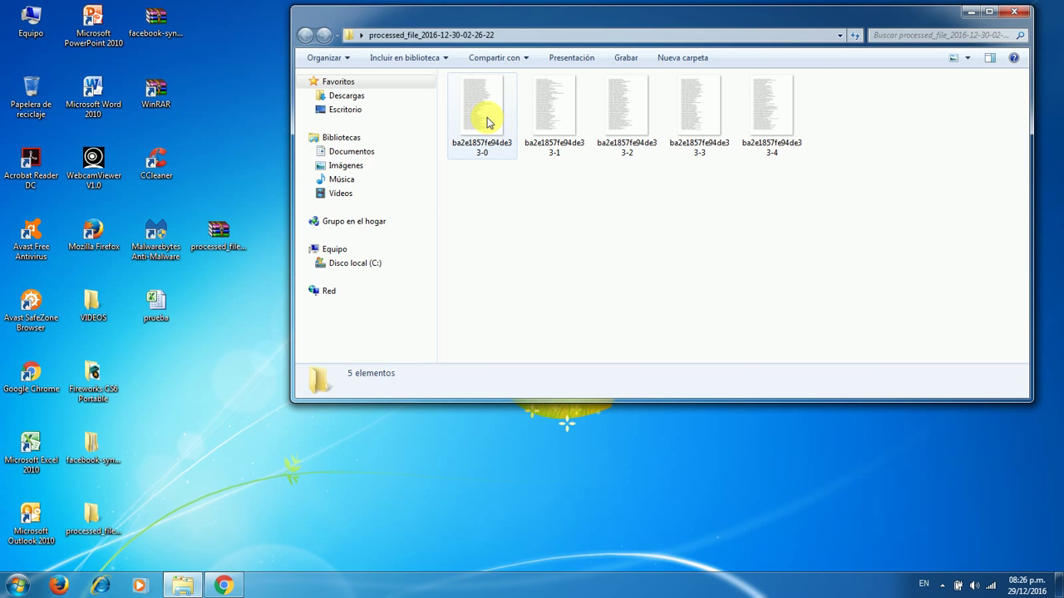
double_click(487, 122)
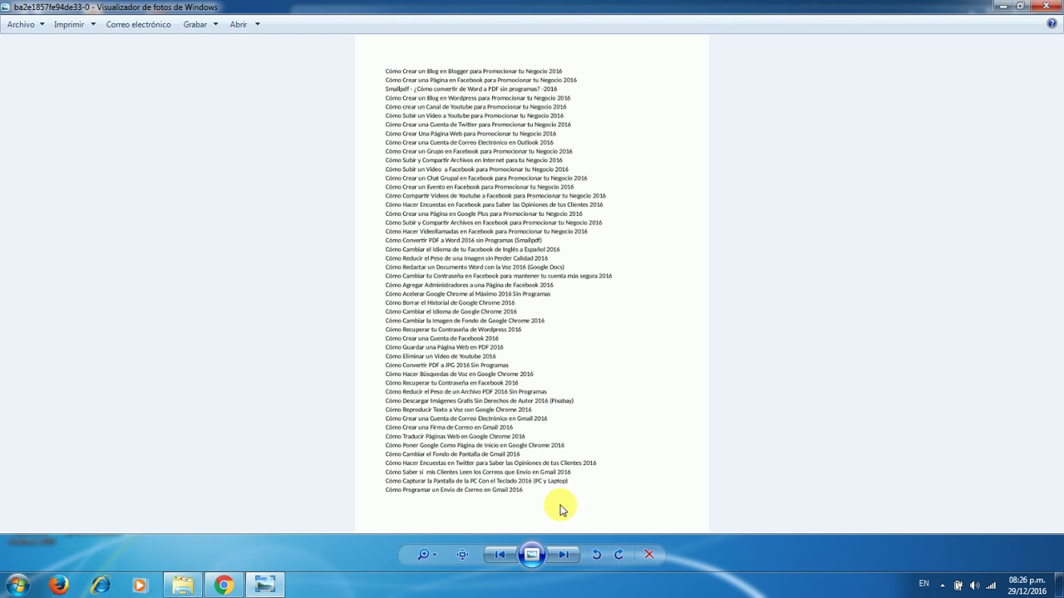
Step: Zoom into the page image, step through the next five pages, then close Photo Viewer and the folder
left_click(426, 554)
left_click_drag(432, 558, 438, 558)
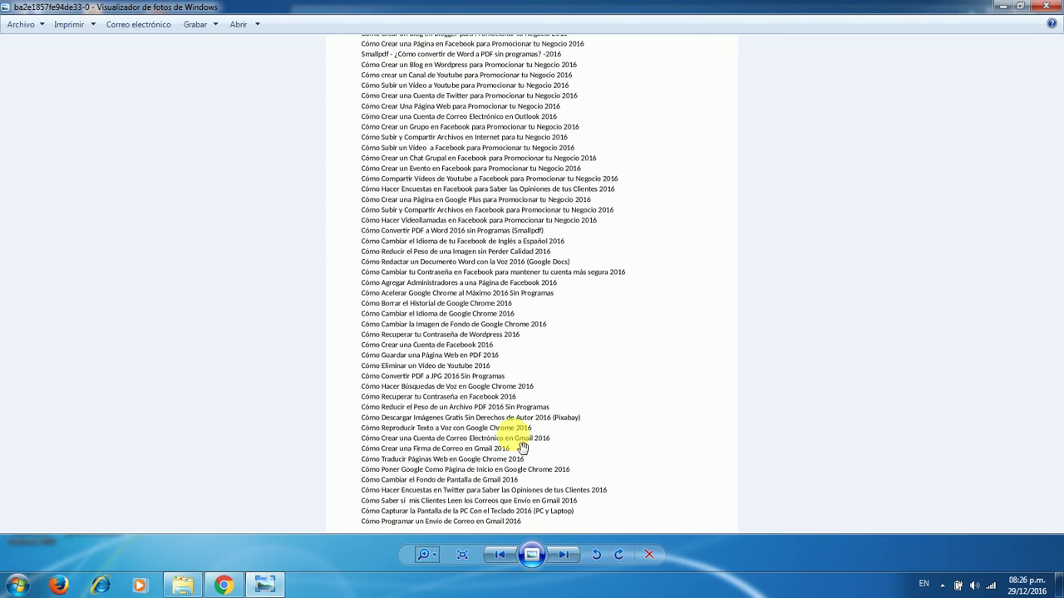
left_click(564, 554)
left_click(564, 554)
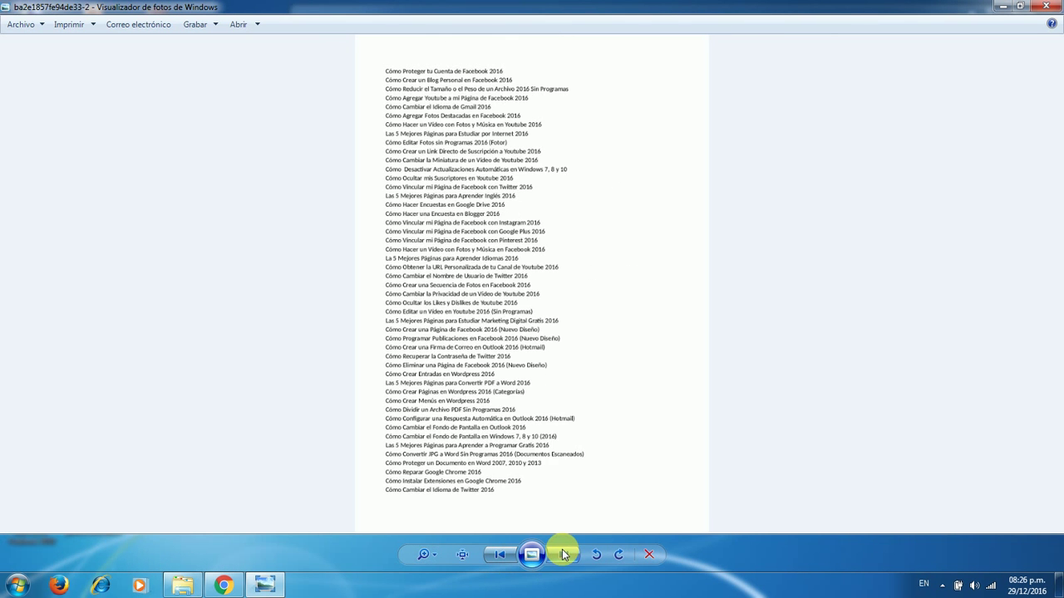
left_click(563, 555)
left_click(563, 555)
left_click(563, 554)
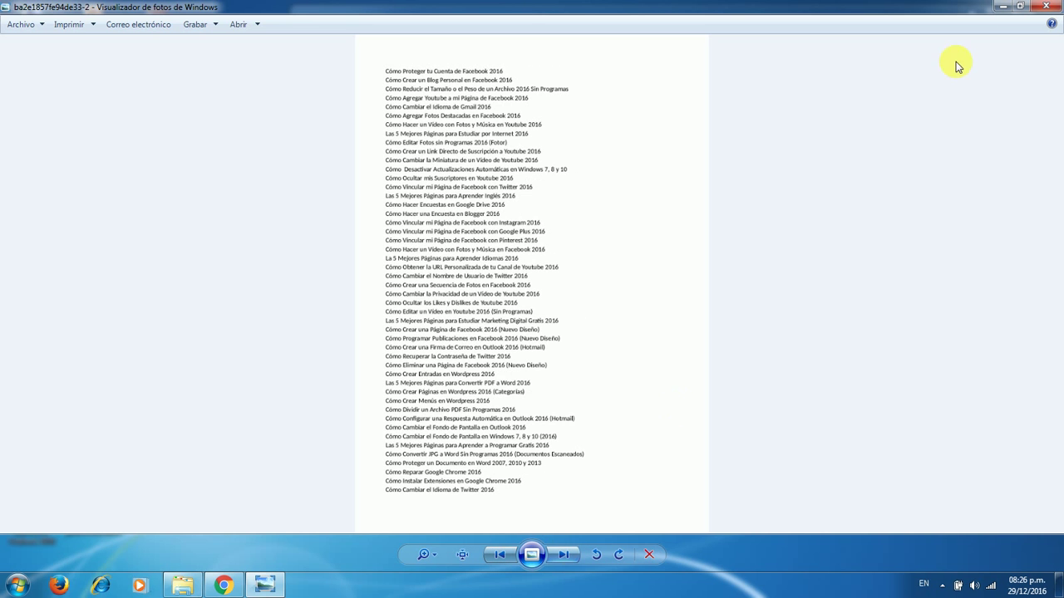
left_click(1034, 6)
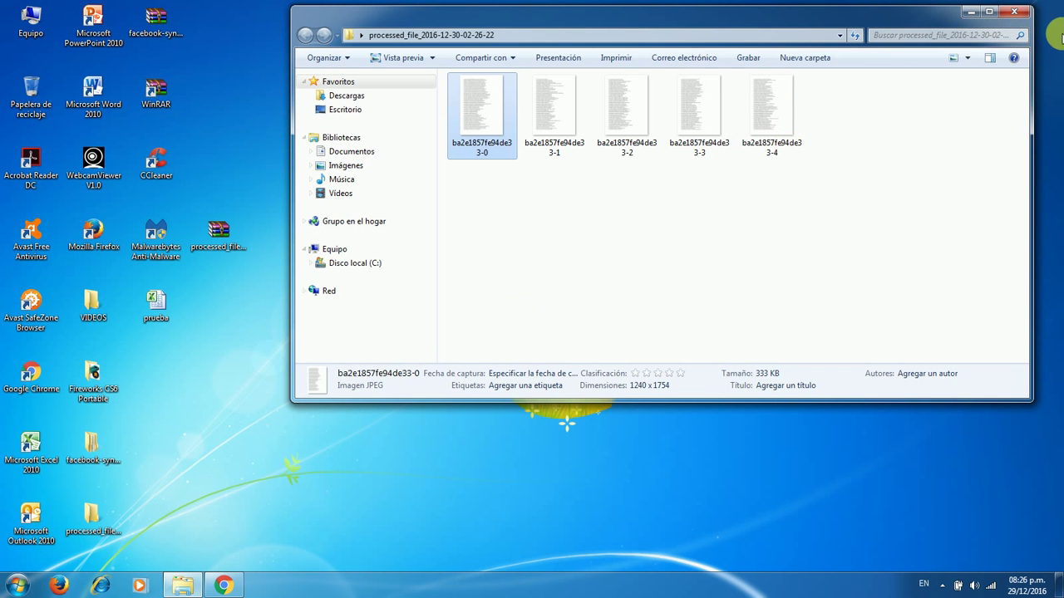
left_click(1020, 13)
Step: Open prueba.xlsx in Excel, scroll through its rows, then return to Chrome's Online-Convert page
double_click(158, 306)
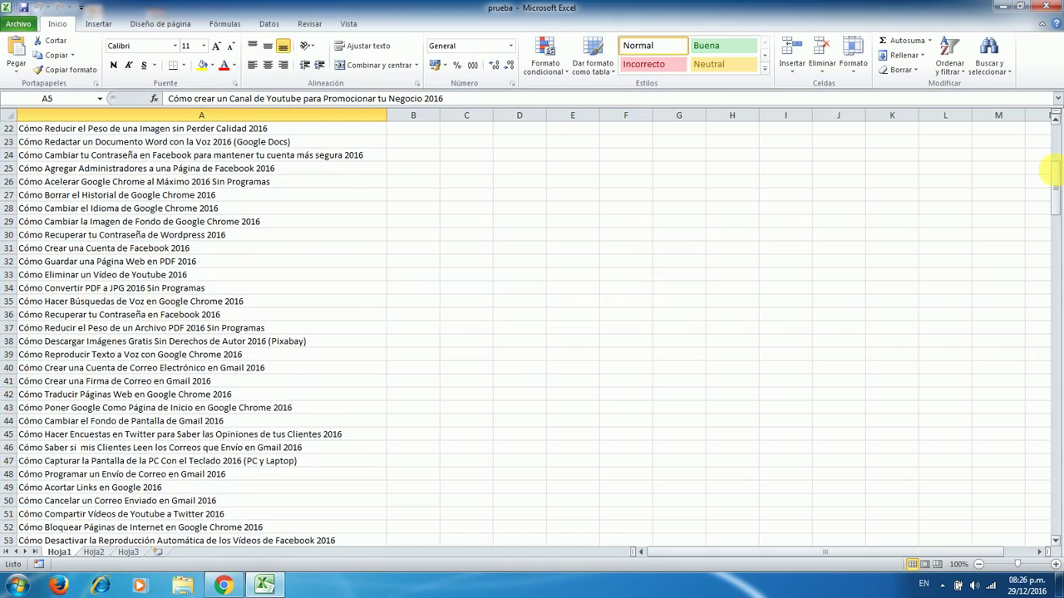
mouse_move(1051, 166)
left_mouse_down()
mouse_move(1060, 147)
mouse_move(1061, 509)
left_mouse_up()
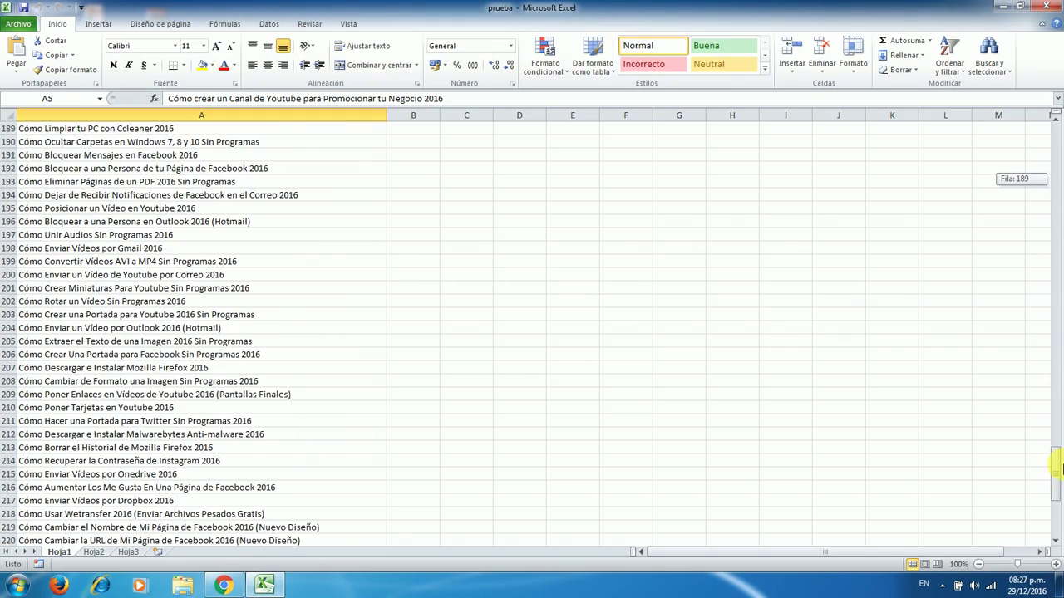
left_click_drag(1060, 509, 1057, 124)
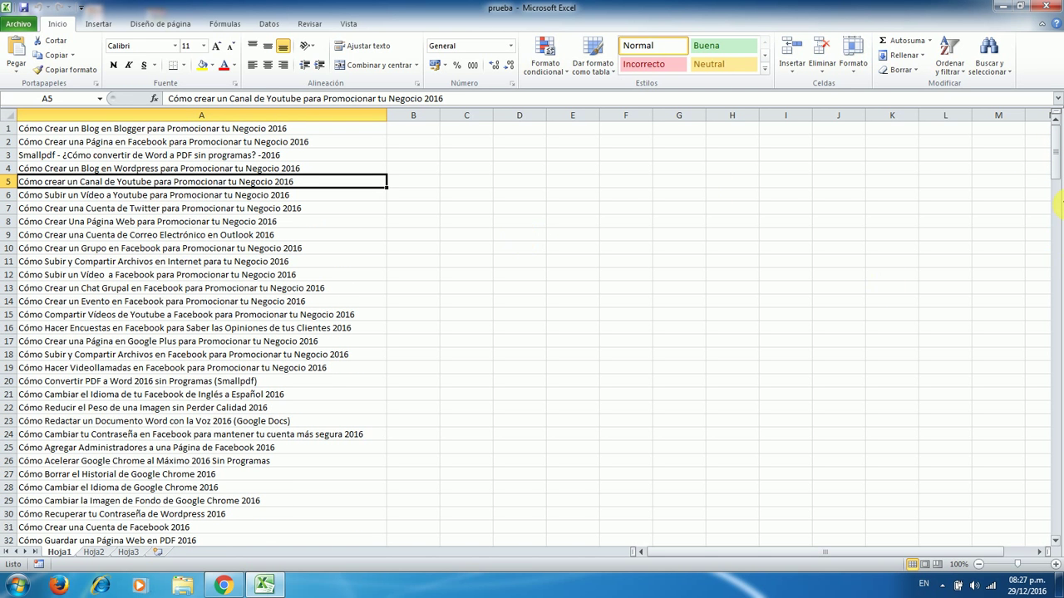
mouse_move(1055, 137)
left_mouse_down()
mouse_move(1060, 520)
mouse_move(1050, 150)
left_mouse_up()
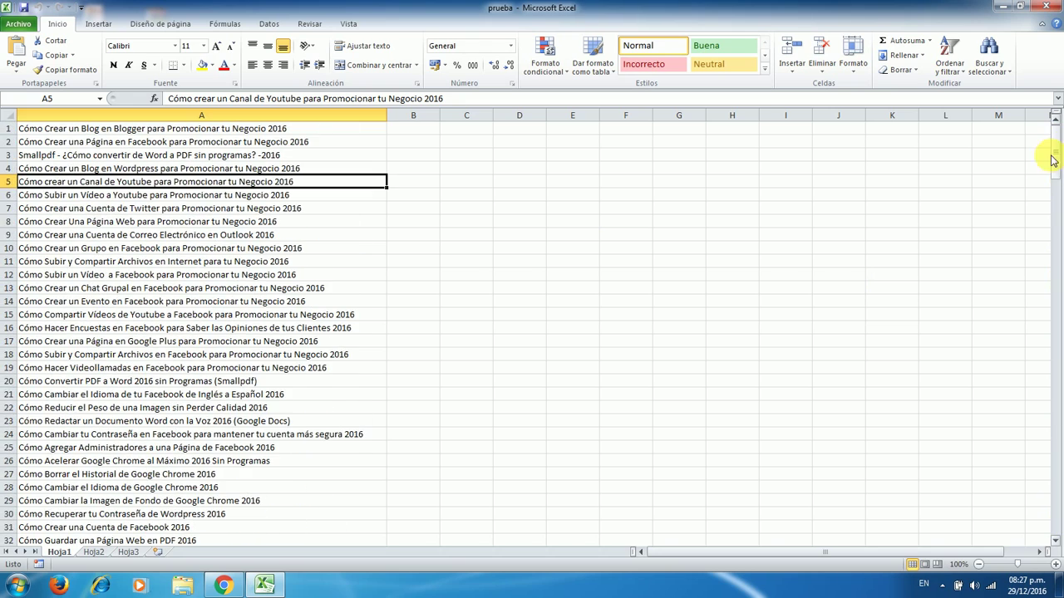
left_click(220, 587)
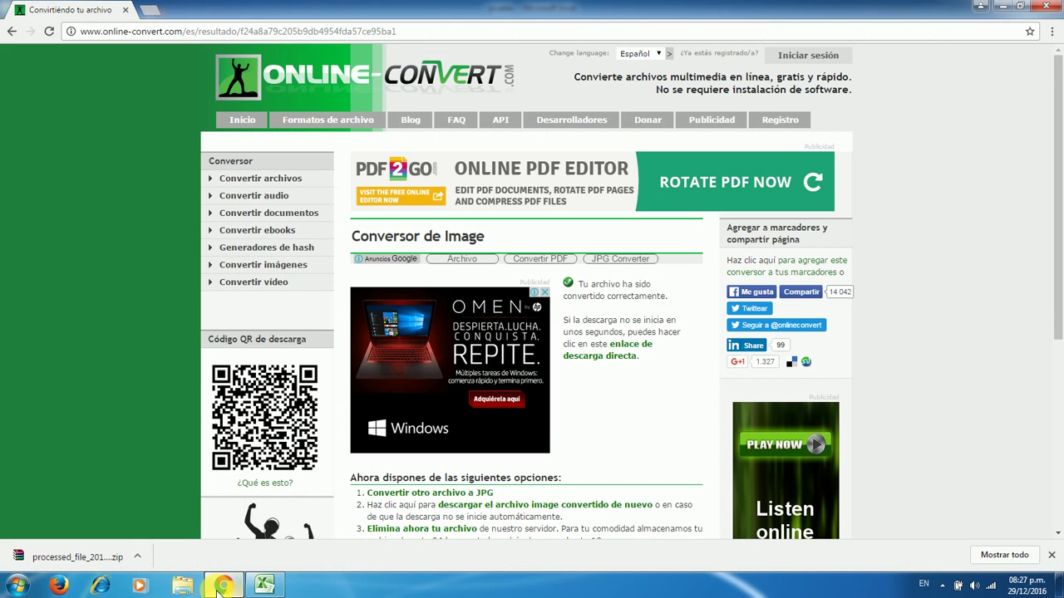
Step: Close Chrome's download bar for the processed_file zip on the success page
left_click(1052, 556)
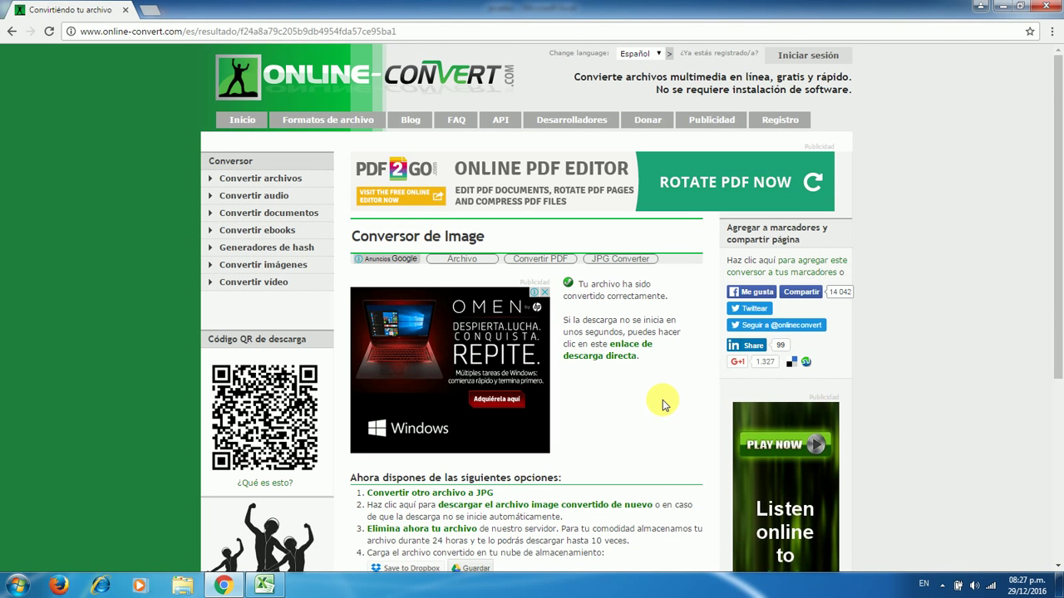
scroll(663, 404, "down", 1)
scroll(662, 404, "up", 1)
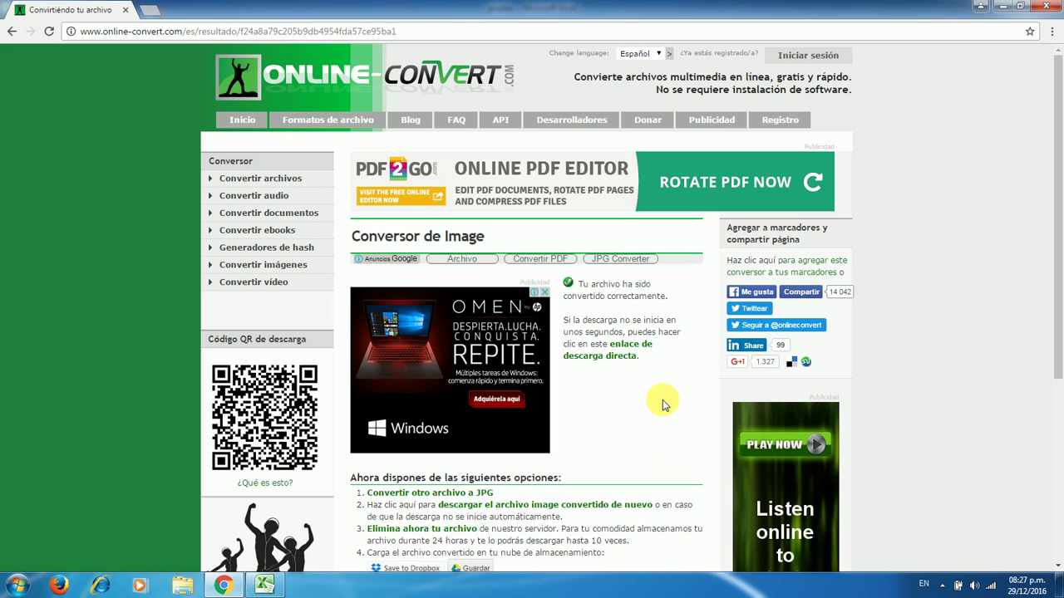